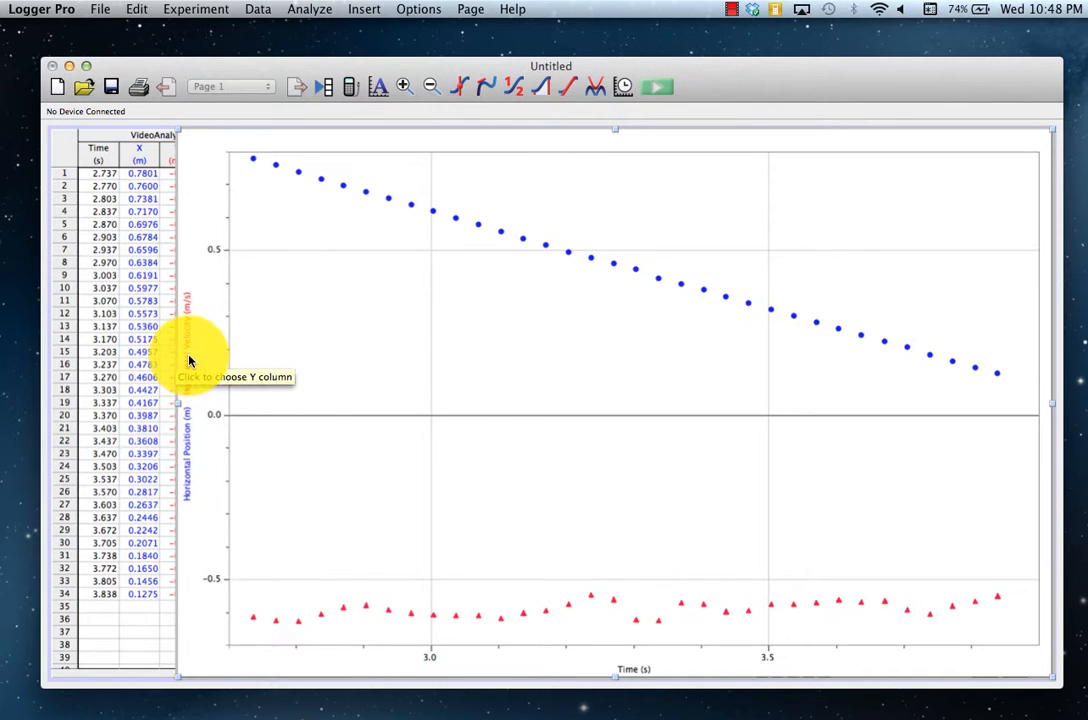
# Step: Add the Kinetic Energy column to the graph's Y axis alongside Horizontal Position and Horizontal Velocity
pyautogui.click(189, 360)
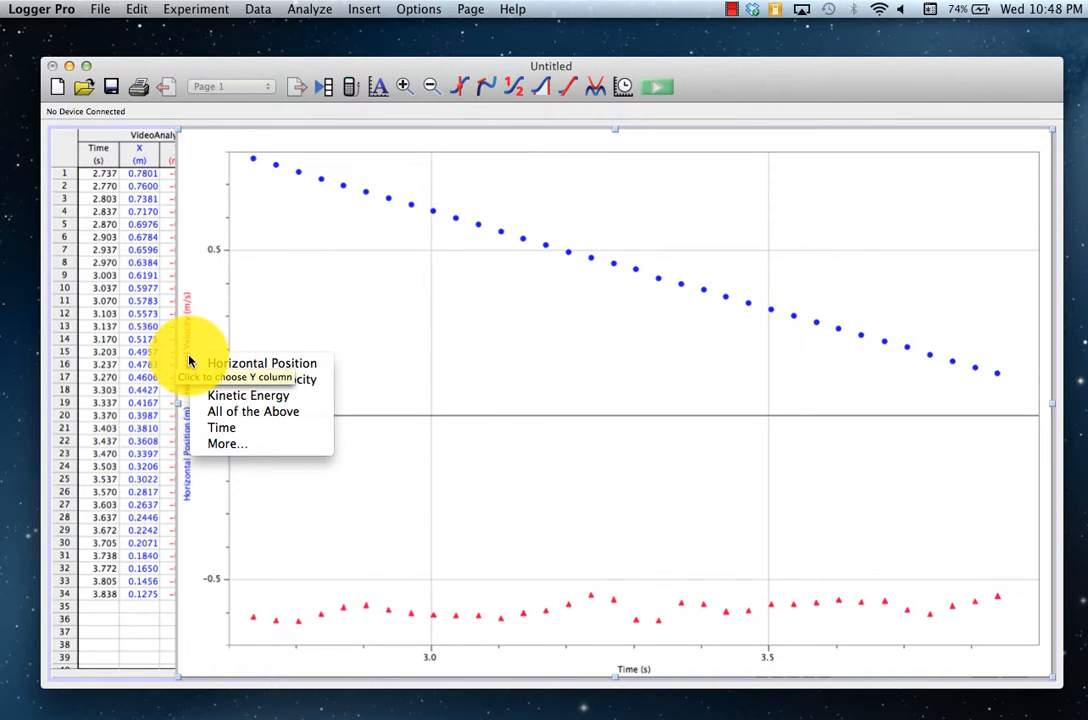
pyautogui.click(227, 447)
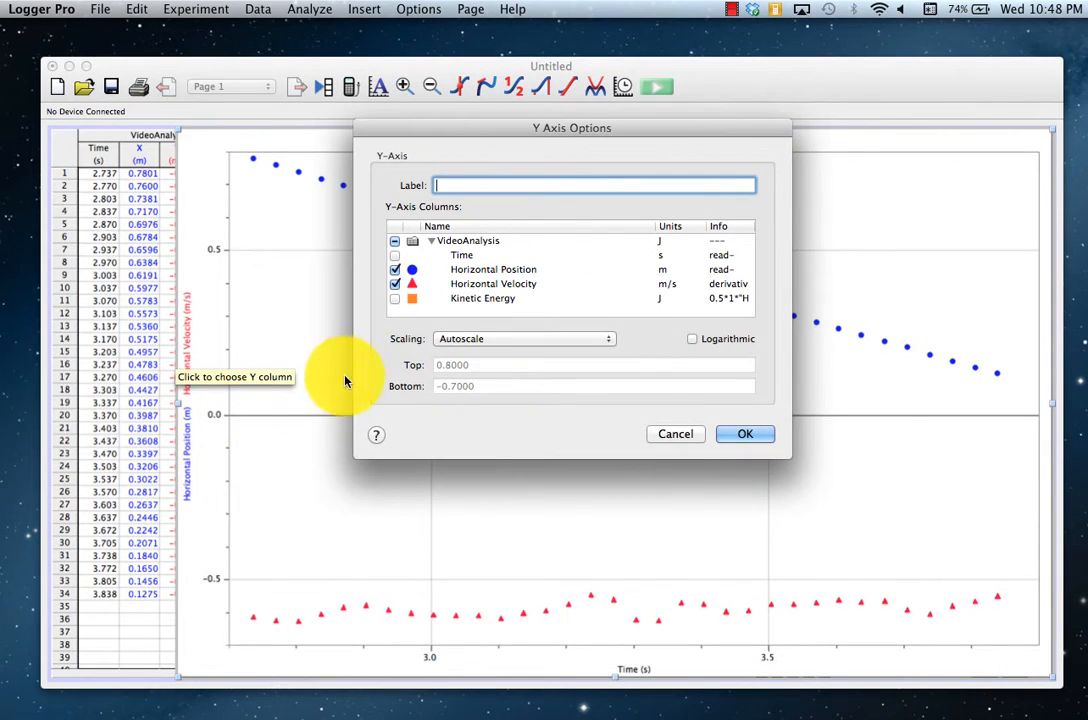
pyautogui.click(396, 300)
pyautogui.click(396, 300)
pyautogui.press('Return')
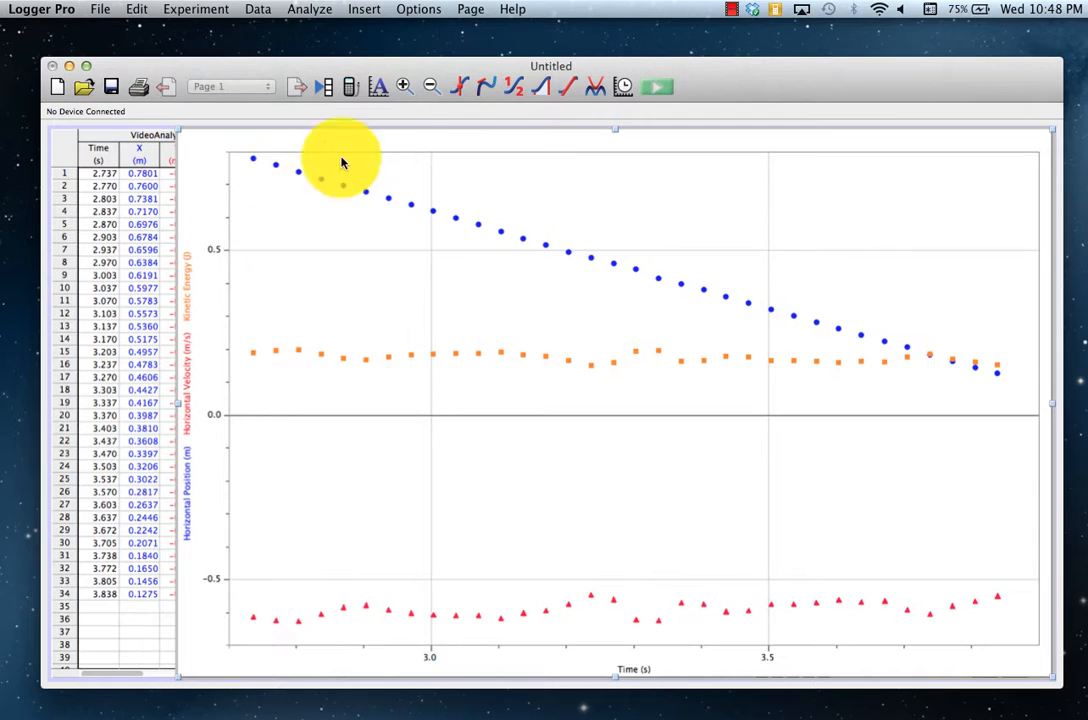
# Step: Stretch the graph's vertical axis until its upper end slightly exceeds 1.0, and shift the plotted values upward
pyautogui.click(430, 88)
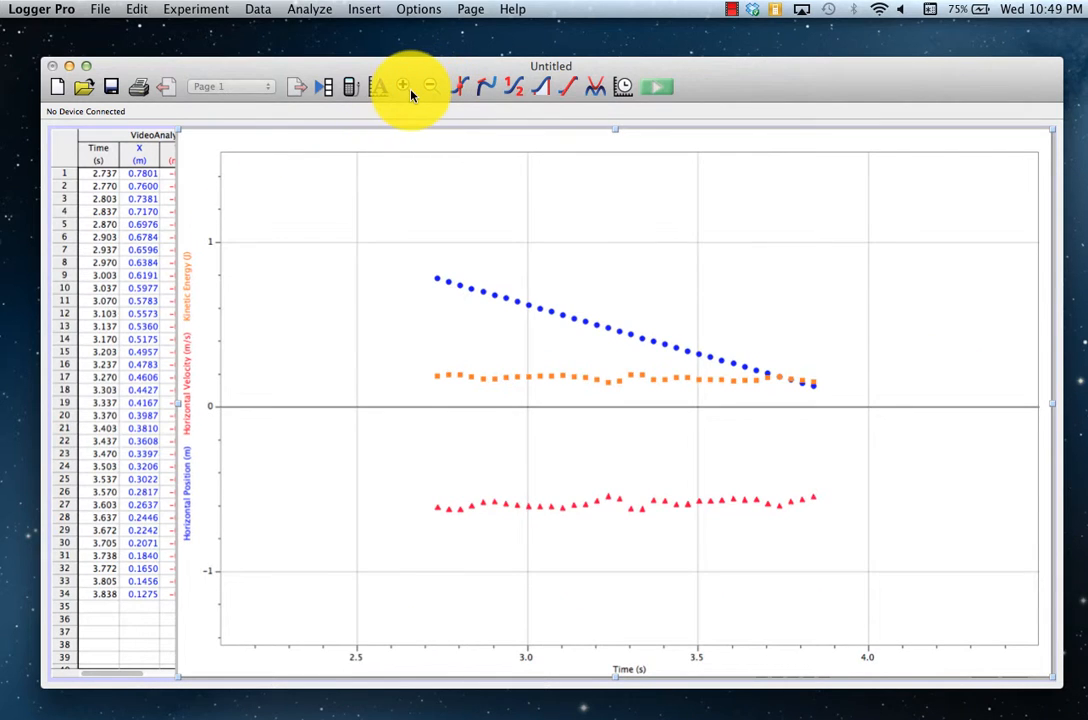
pyautogui.click(406, 90)
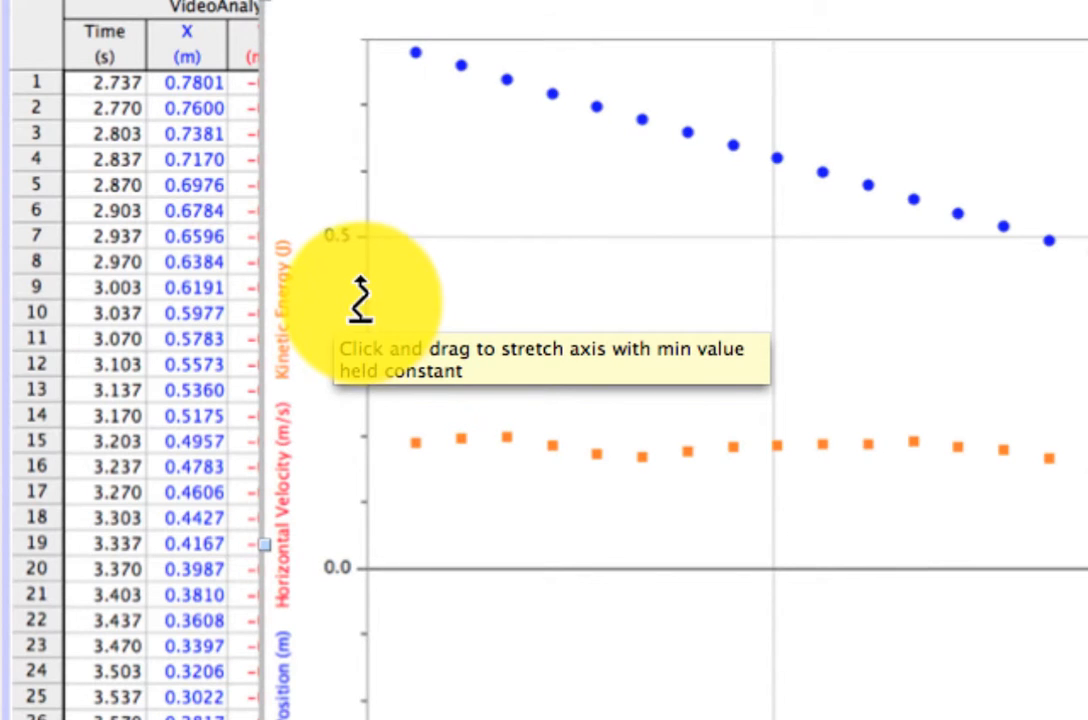
pyautogui.moveTo(362, 296); pyautogui.dragTo(363, 385)
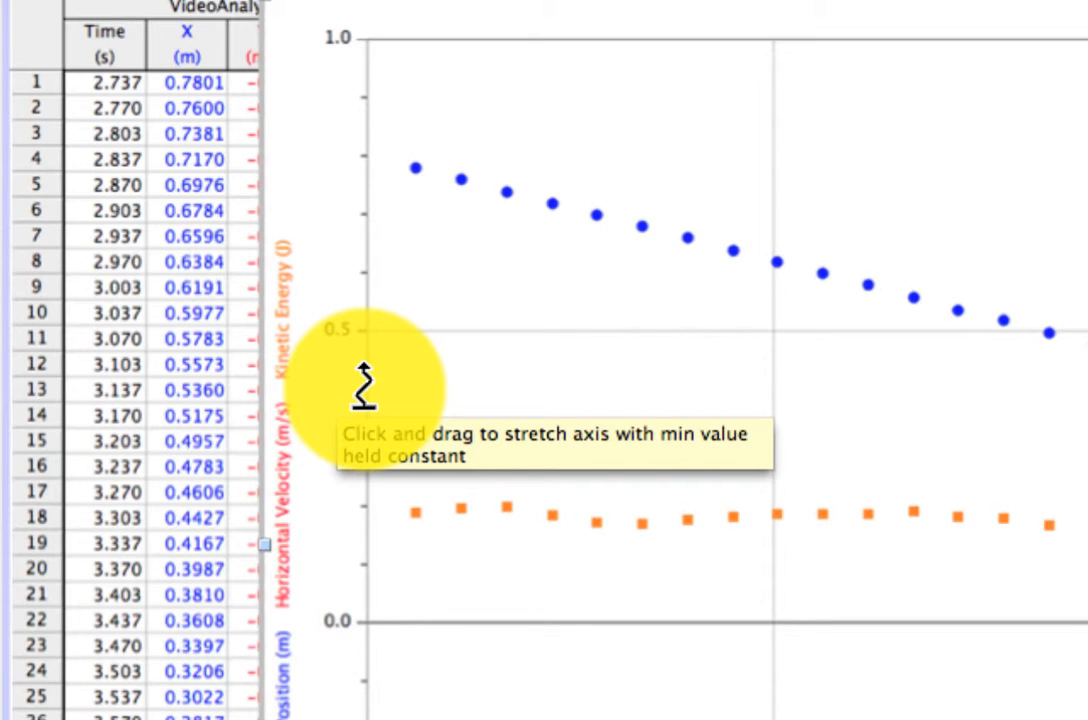
pyautogui.moveTo(364, 387); pyautogui.dragTo(364, 404)
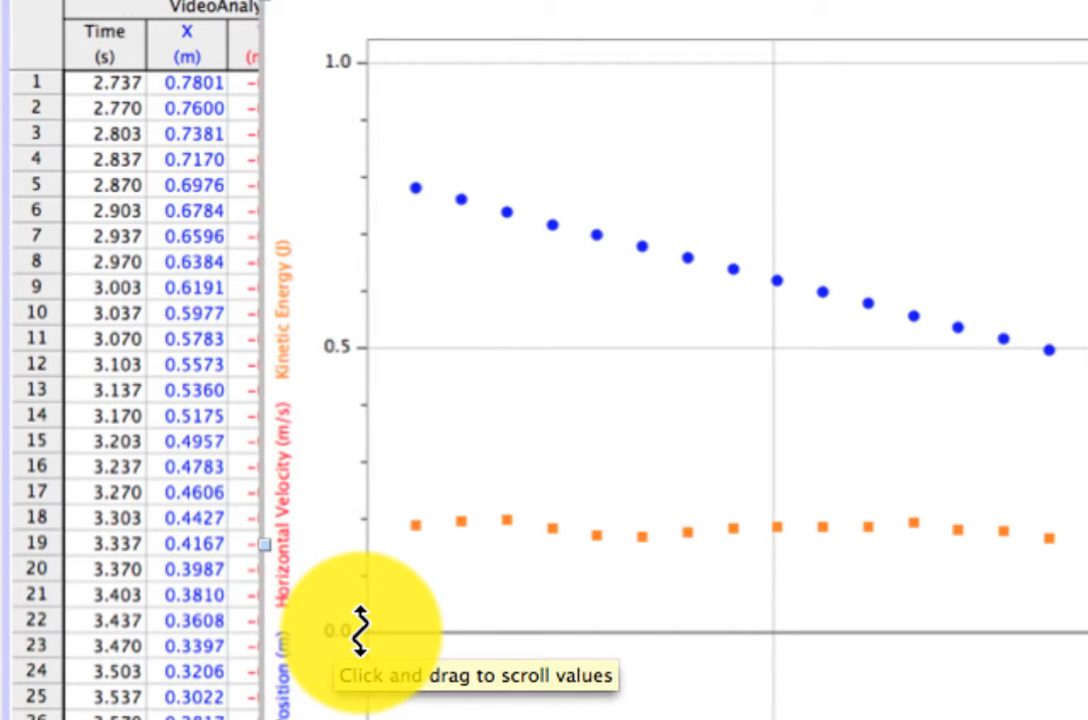
pyautogui.moveTo(361, 630); pyautogui.dragTo(364, 525)
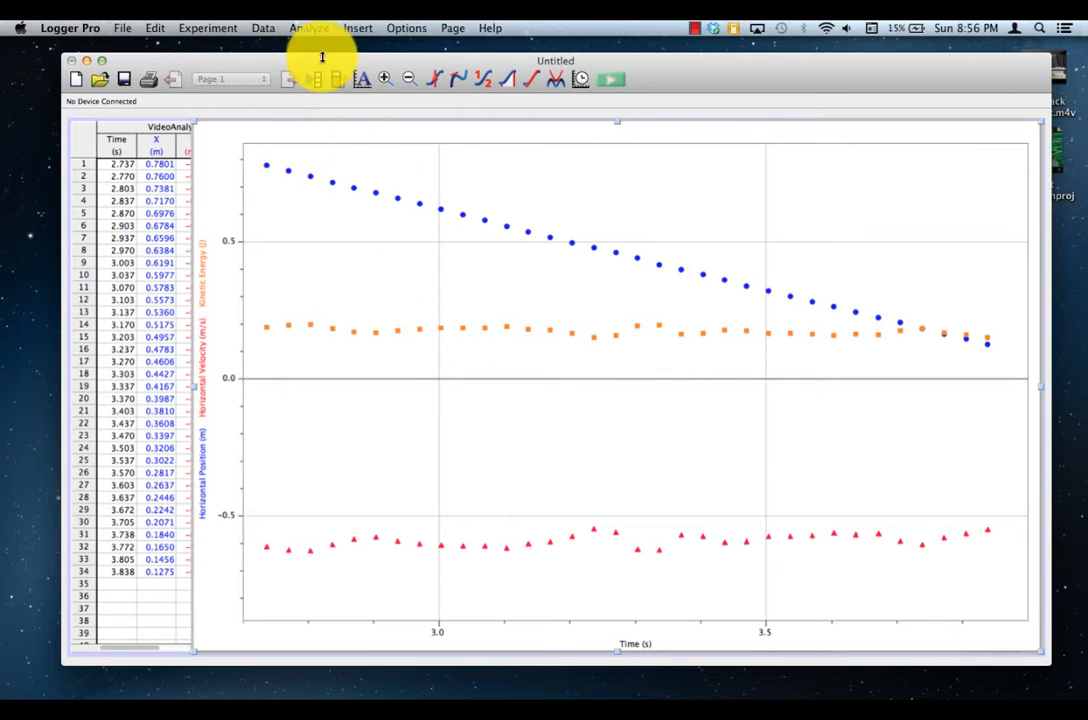
# Step: Fit a linear curve (mt+b) to the Horizontal Position data and move its results box to the graph's empty upper-right area
pyautogui.click(306, 28)
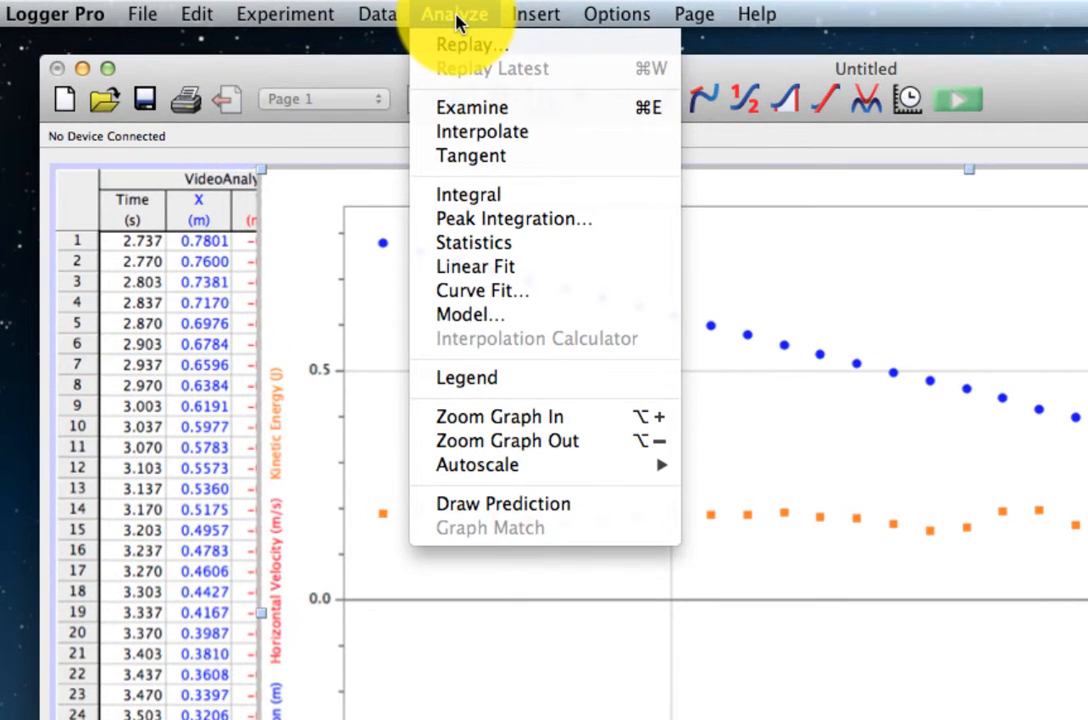
pyautogui.click(498, 291)
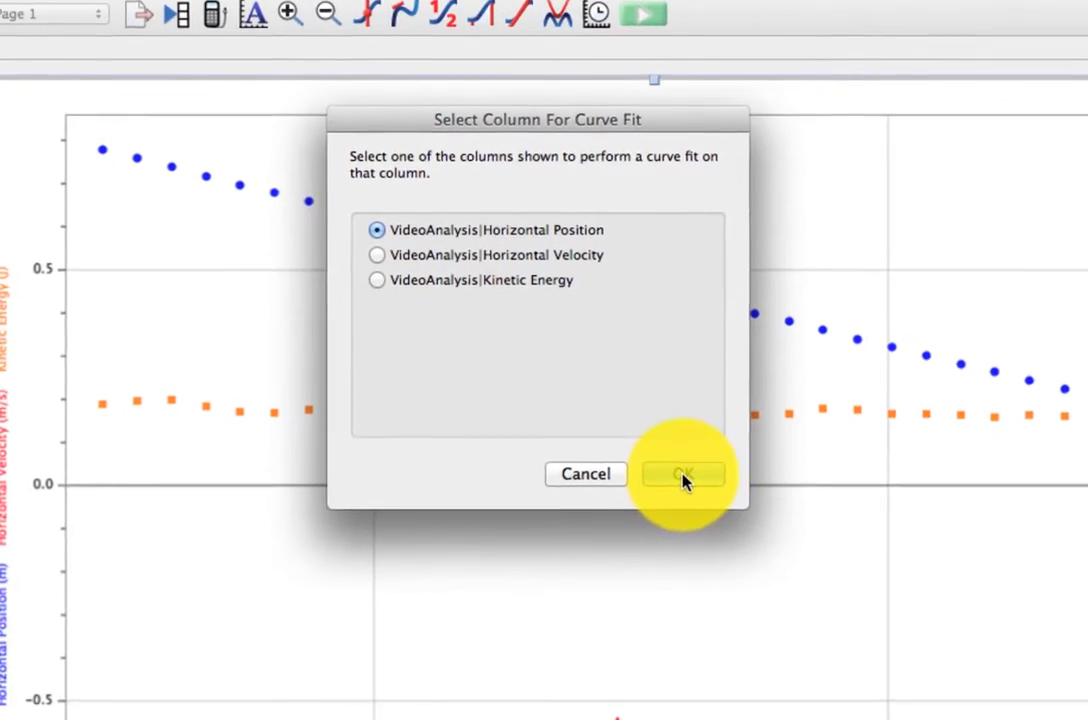
pyautogui.click(664, 576)
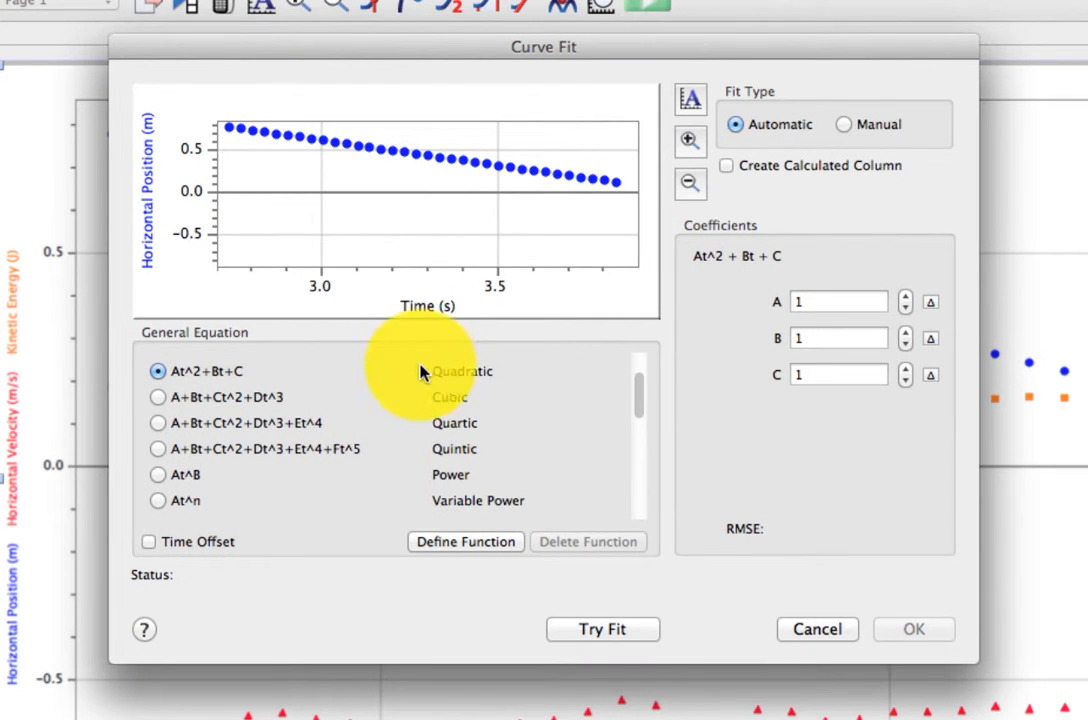
pyautogui.scroll(-2, 461, 397)
pyautogui.scroll(4, 455, 410)
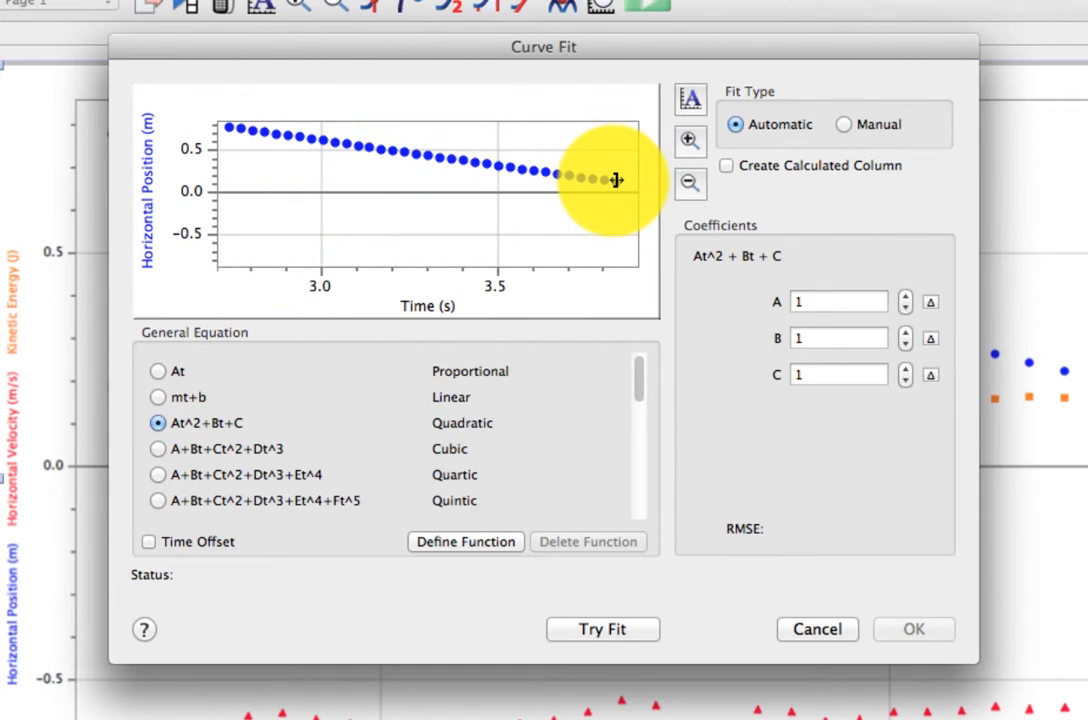
pyautogui.click(159, 398)
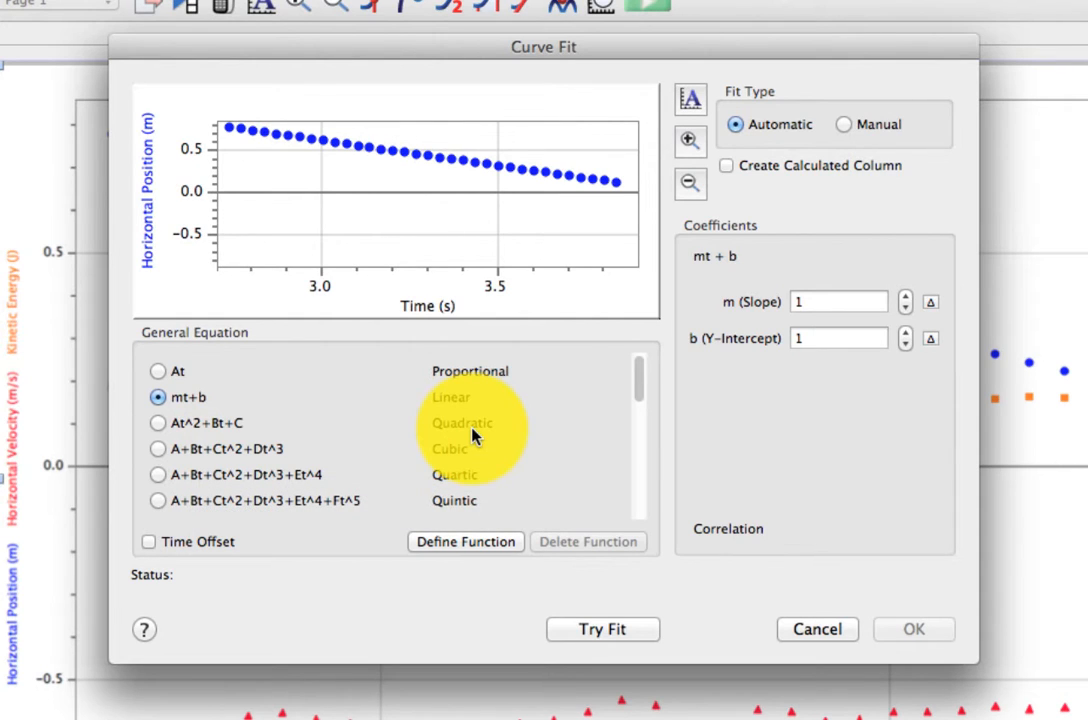
pyautogui.click(622, 636)
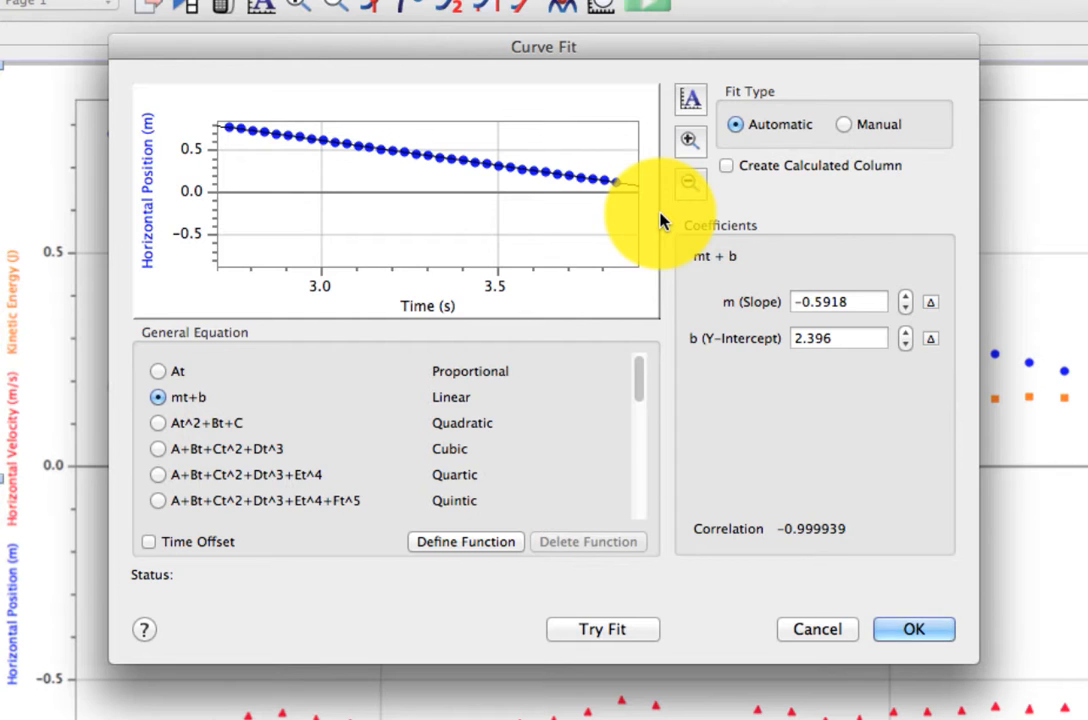
pyautogui.click(606, 638)
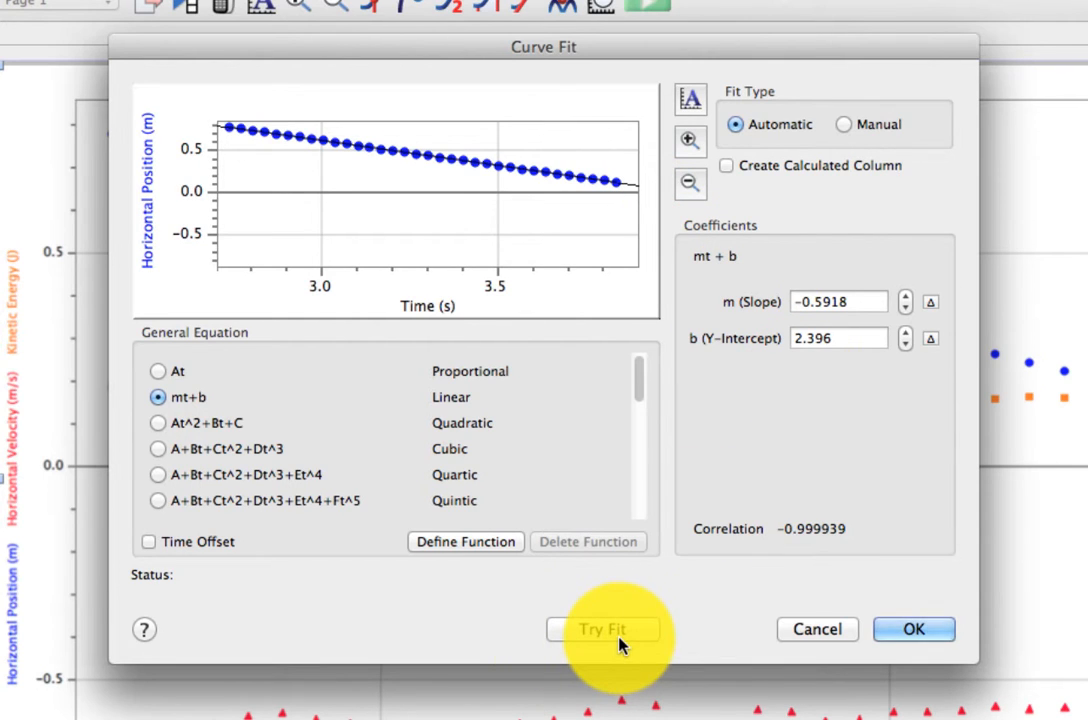
pyautogui.click(918, 630)
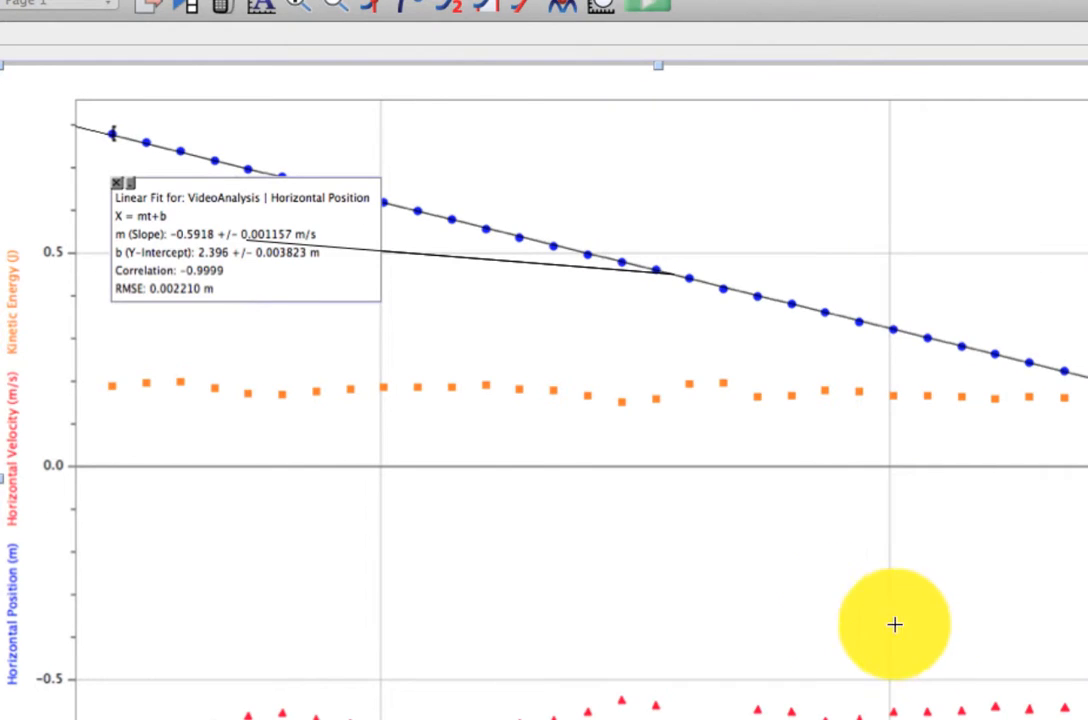
pyautogui.moveTo(170, 280); pyautogui.dragTo(828, 217)
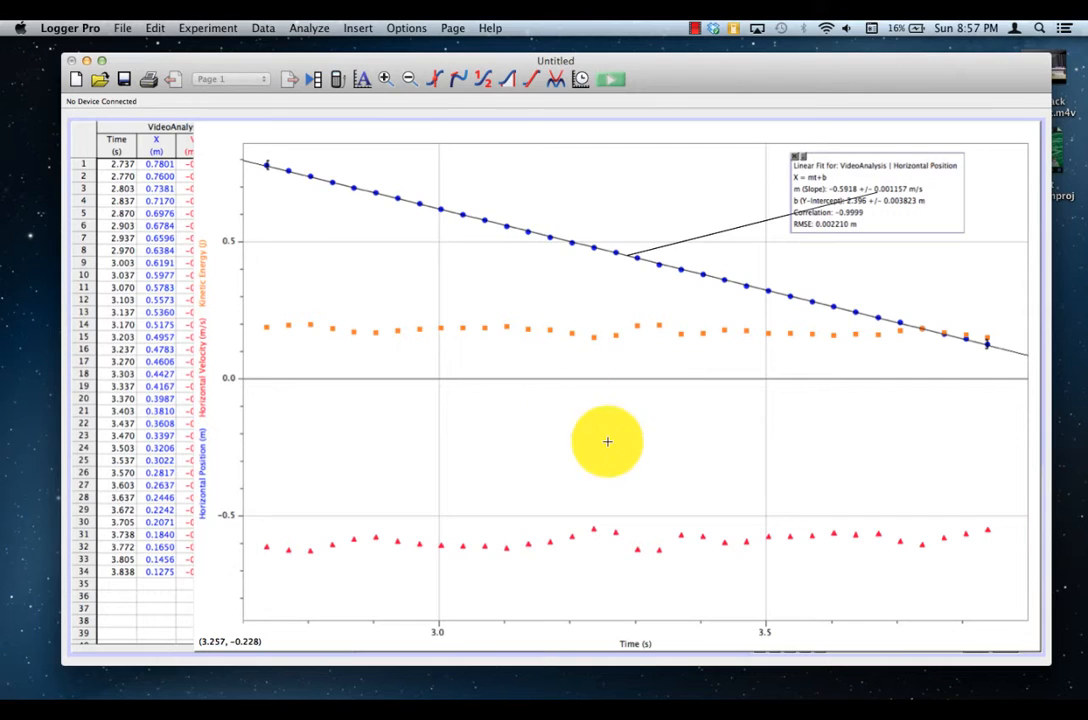
# Step: Fit a linear curve (mt+b) to the Horizontal Velocity data with automatic fitting
pyautogui.click(524, 435)
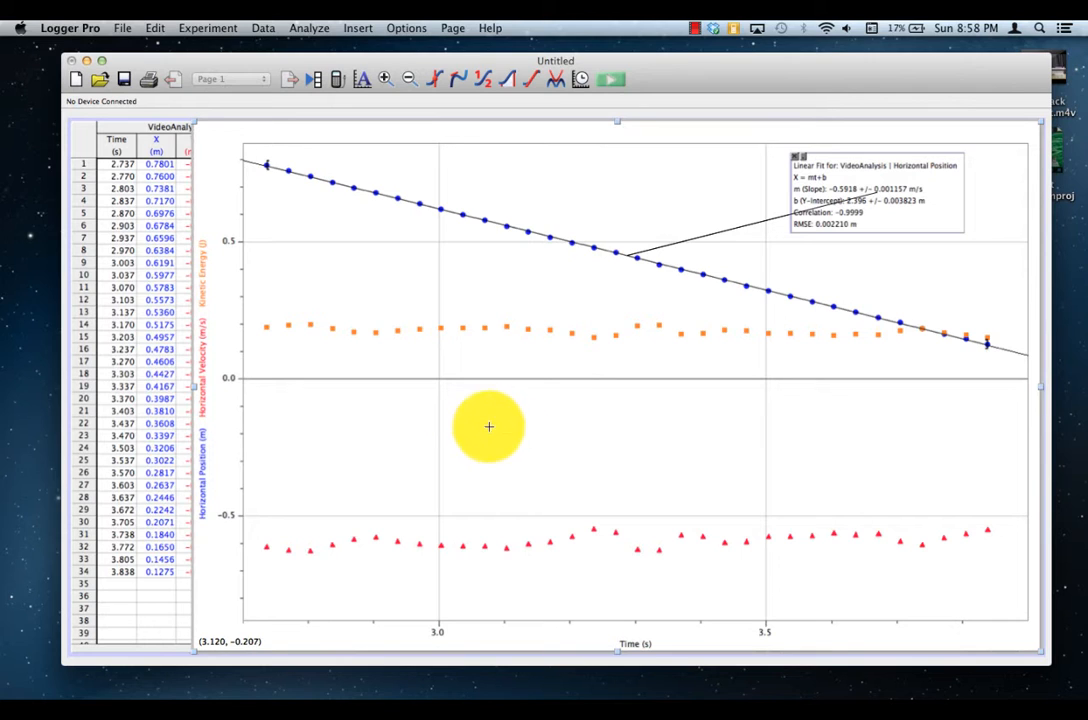
pyautogui.click(318, 29)
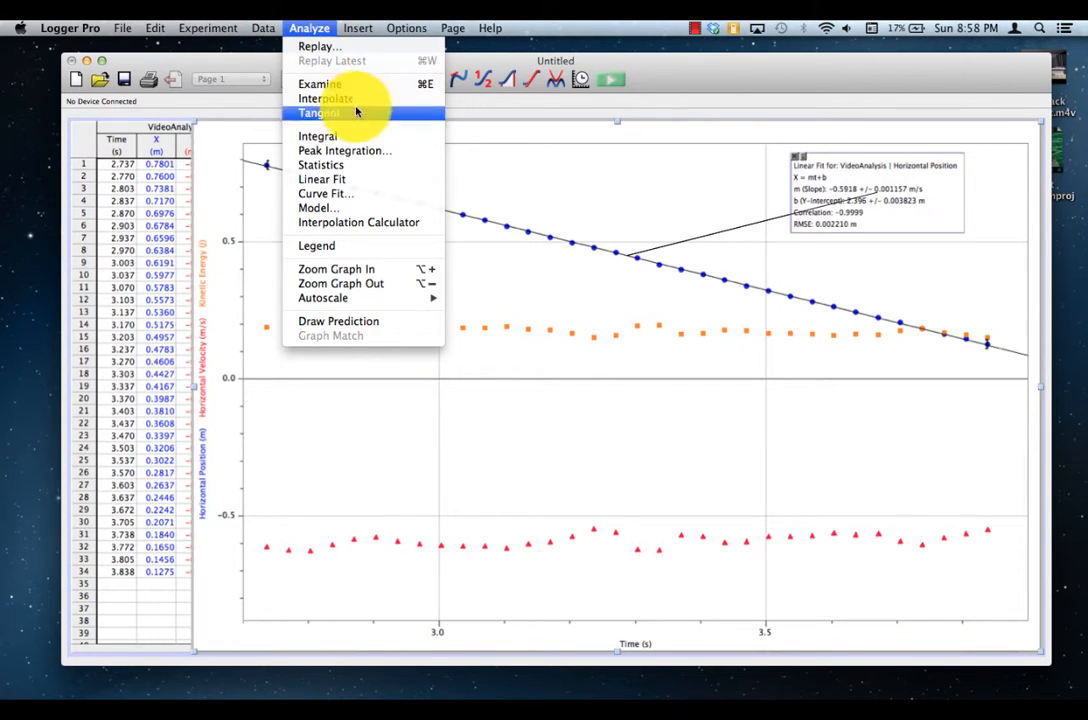
pyautogui.click(350, 193)
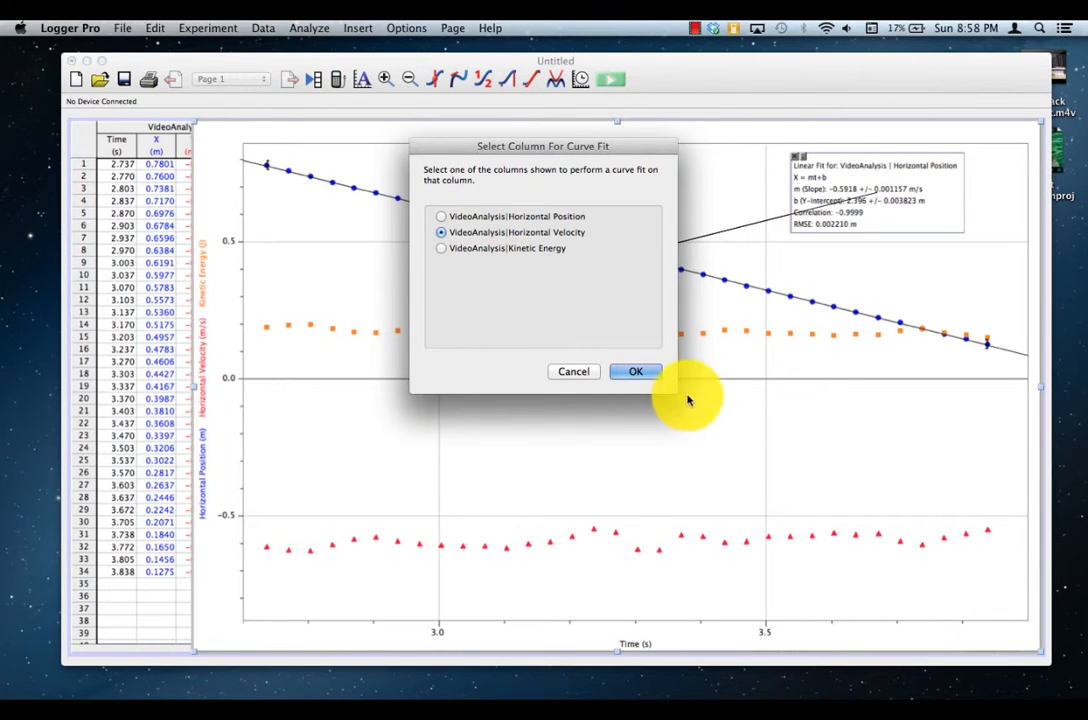
pyautogui.click(640, 372)
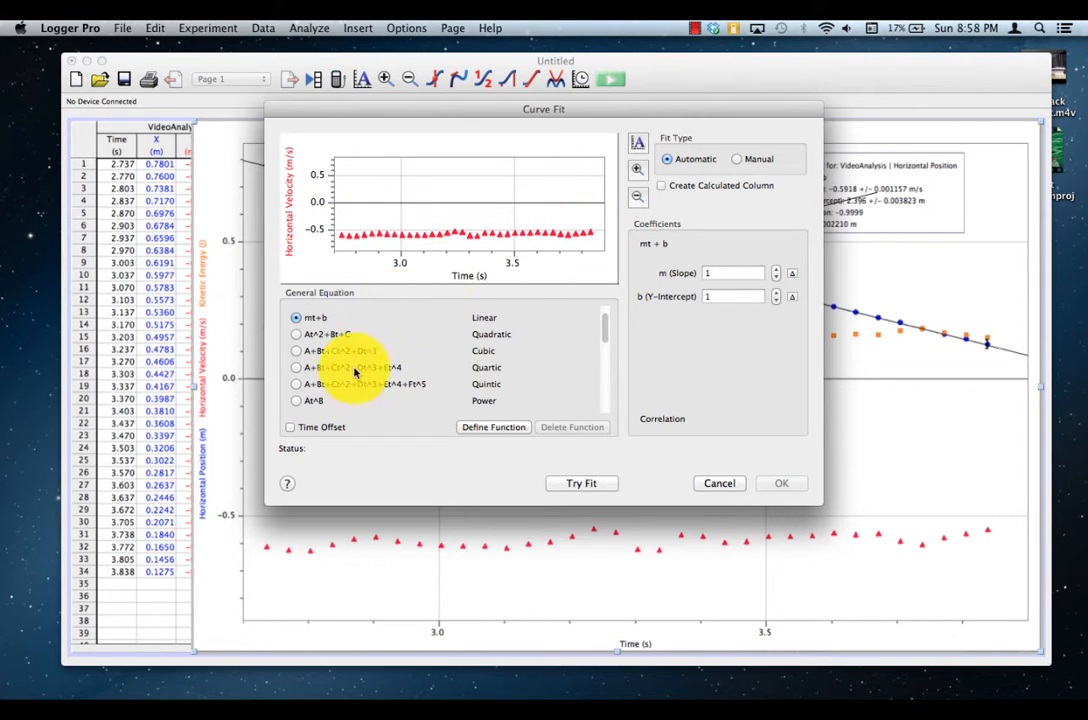
pyautogui.click(585, 485)
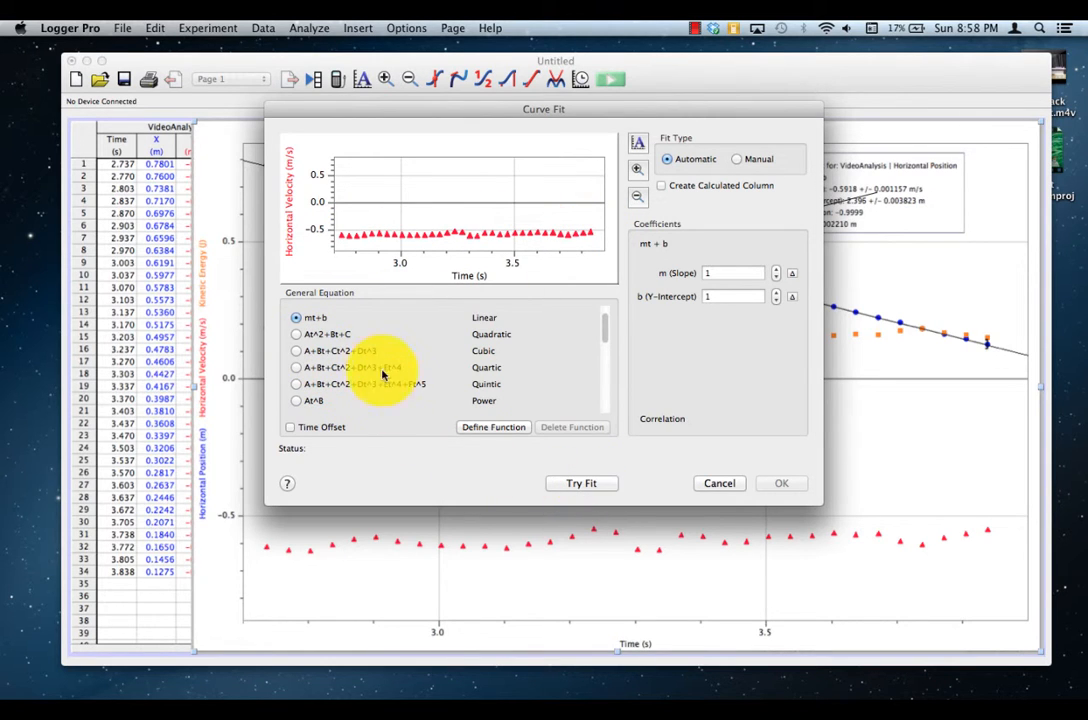
pyautogui.click(570, 485)
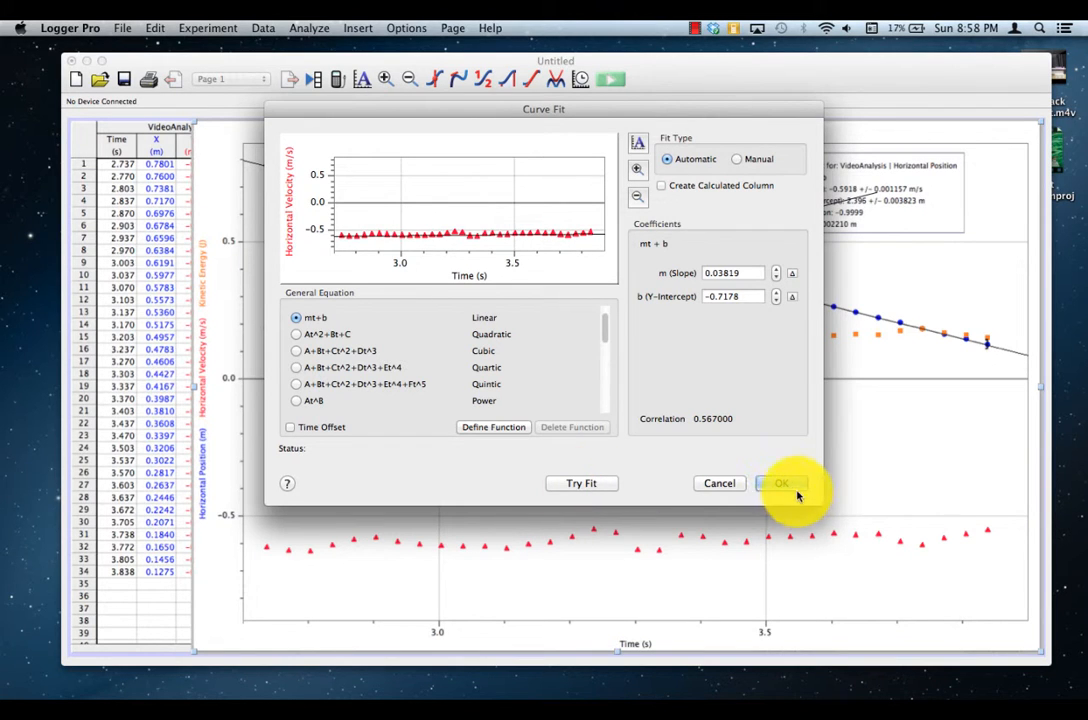
pyautogui.click(781, 484)
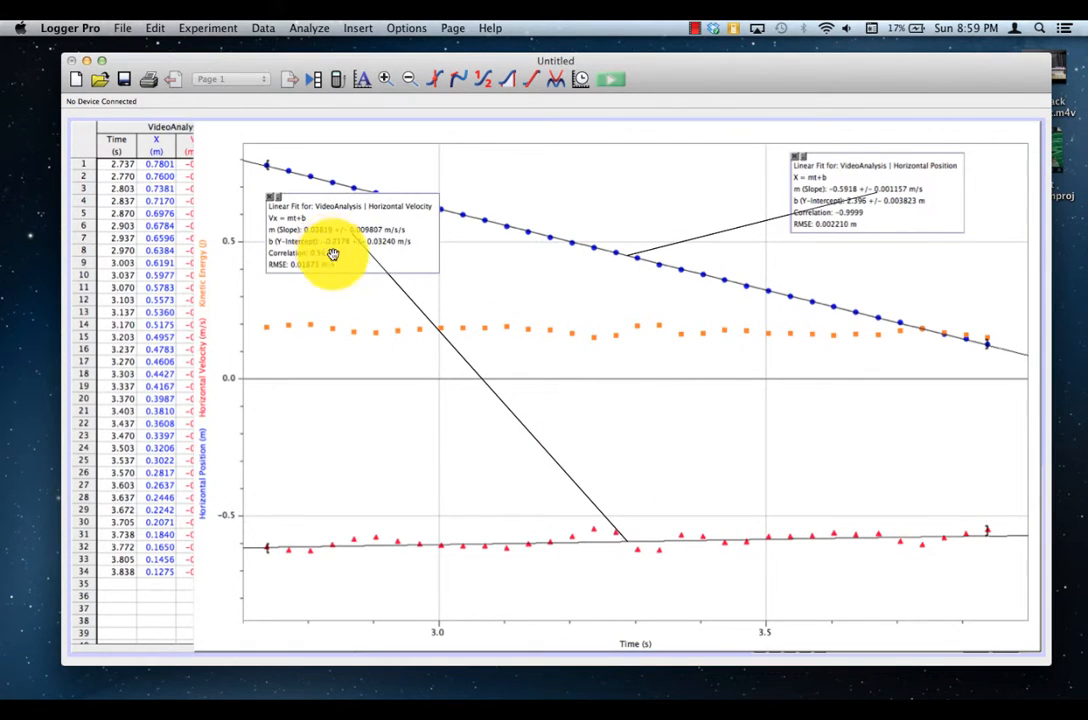
# Step: Arrange the fit results boxes clear of the data, Horizontal Velocity above the right-hand velocity points and Horizontal Position at the graph's upper right
pyautogui.moveTo(333, 257)
pyautogui.mouseDown()
pyautogui.moveTo(663, 454)
pyautogui.moveTo(890, 470)
pyautogui.mouseUp()
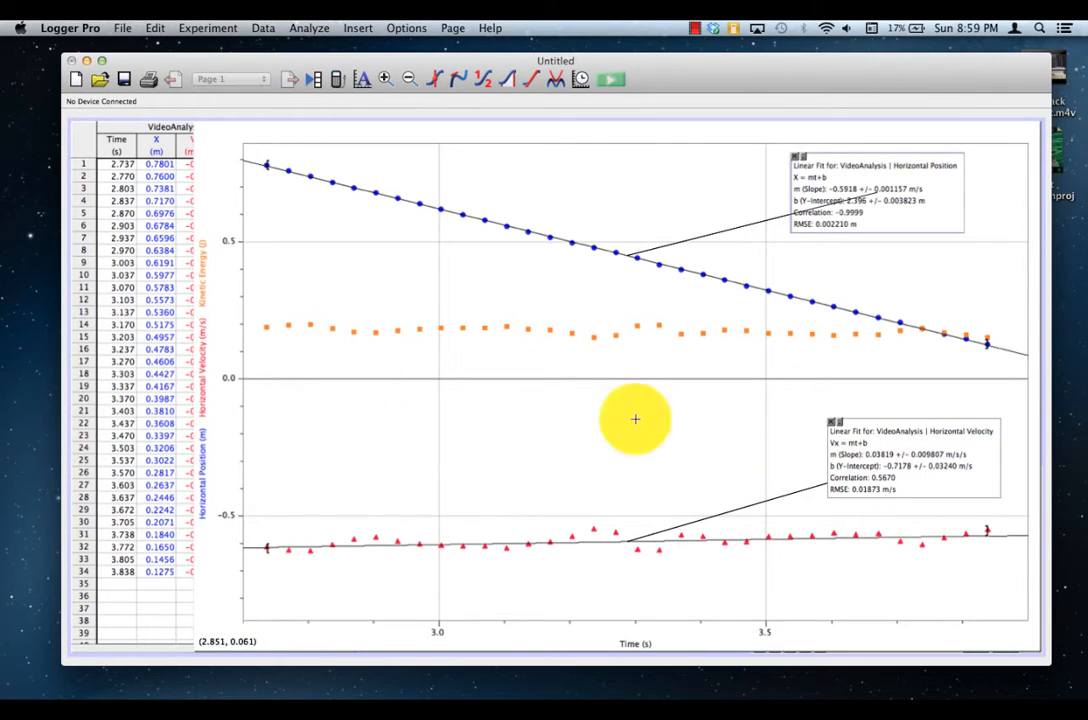
pyautogui.moveTo(895, 497); pyautogui.dragTo(846, 551)
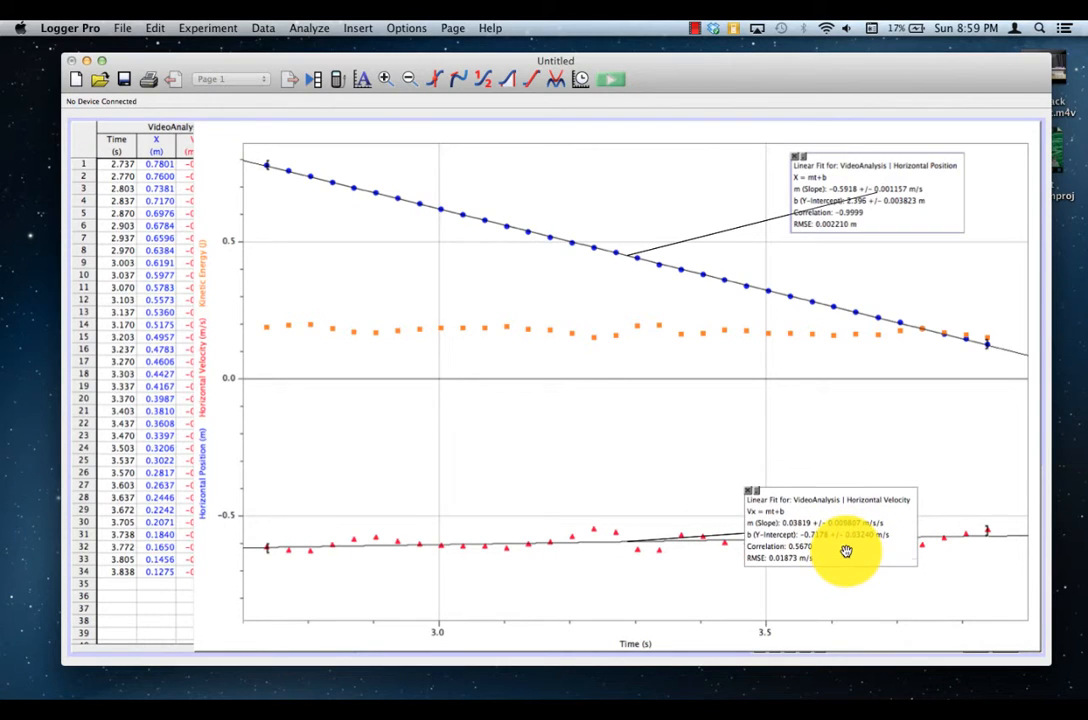
pyautogui.moveTo(935, 199); pyautogui.dragTo(850, 325)
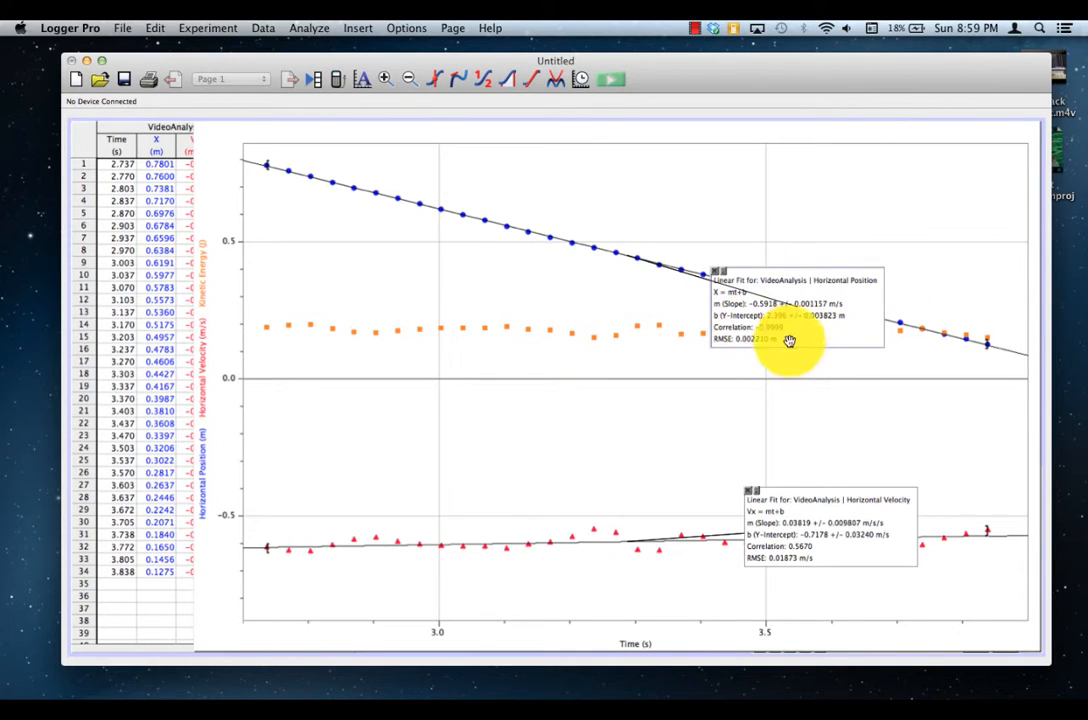
pyautogui.moveTo(801, 313); pyautogui.dragTo(907, 193)
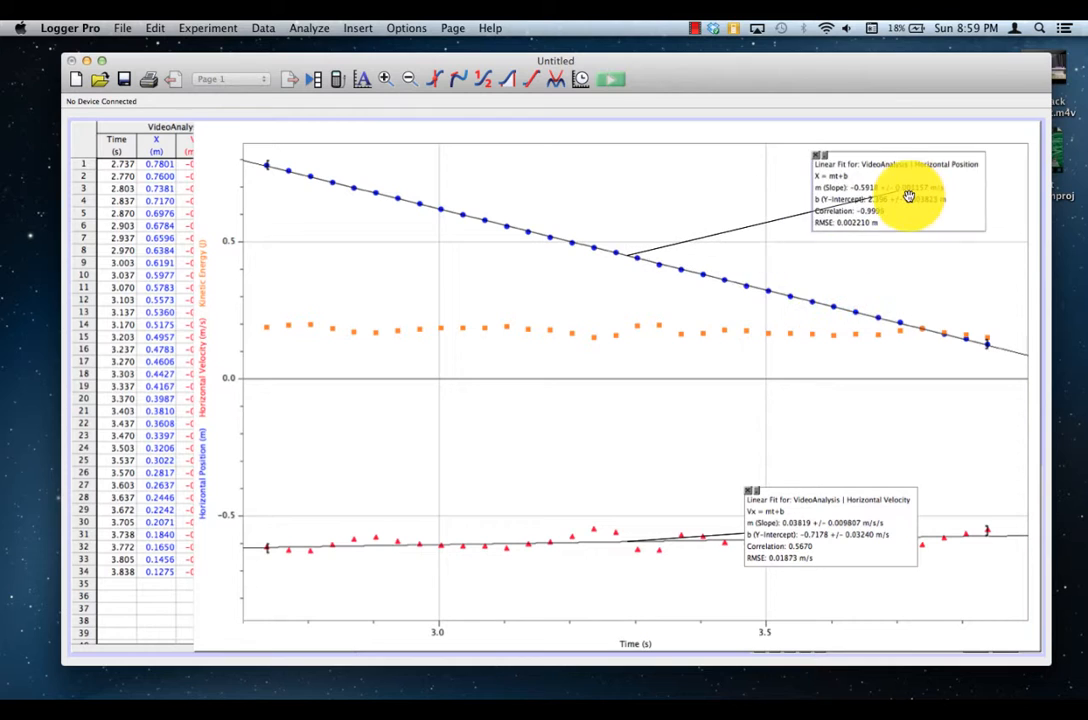
pyautogui.moveTo(860, 478); pyautogui.dragTo(911, 437)
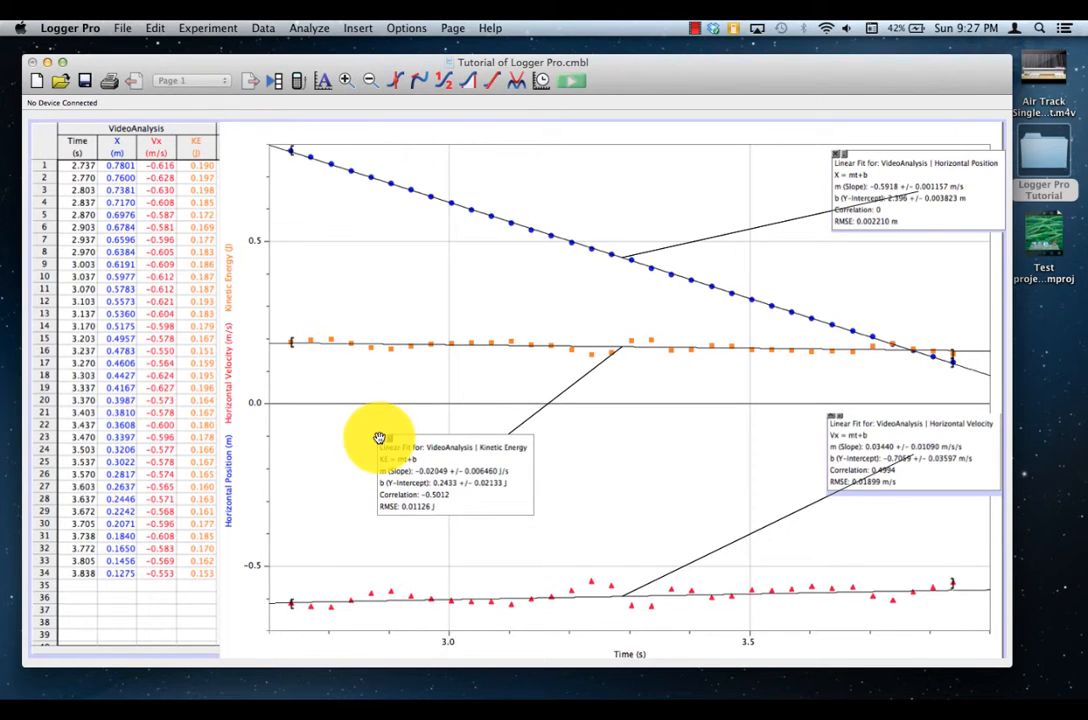
# Step: Delete the linear fit of the Kinetic Energy data from the graph
pyautogui.doubleClick(381, 441)
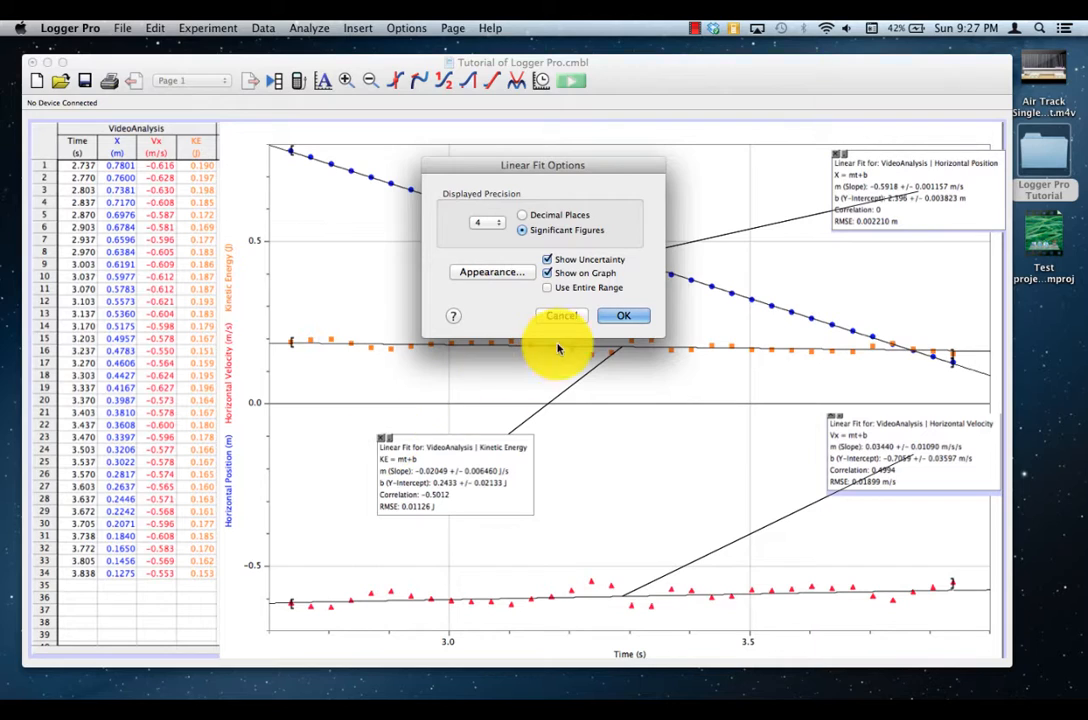
pyautogui.click(564, 317)
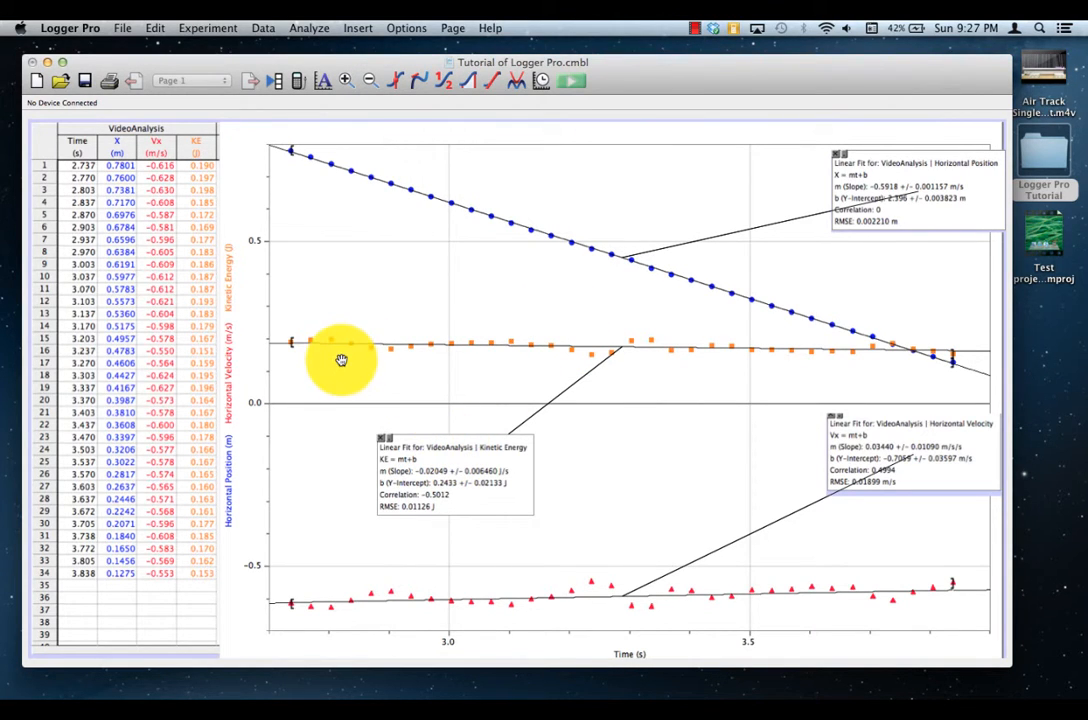
pyautogui.press('BackSpace')
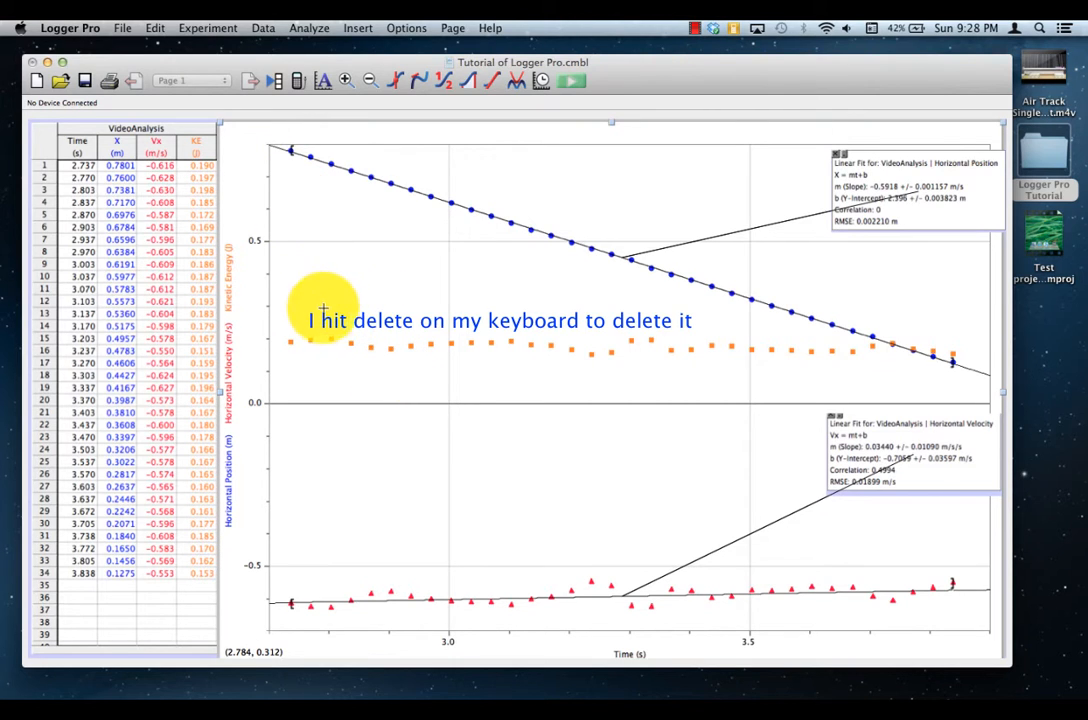
# Step: Fit an automatic linear curve (mt+b) to the Kinetic Energy data over only the range from about 2.80 s to 3.17 s
pyautogui.moveTo(319, 303); pyautogui.dragTo(557, 377)
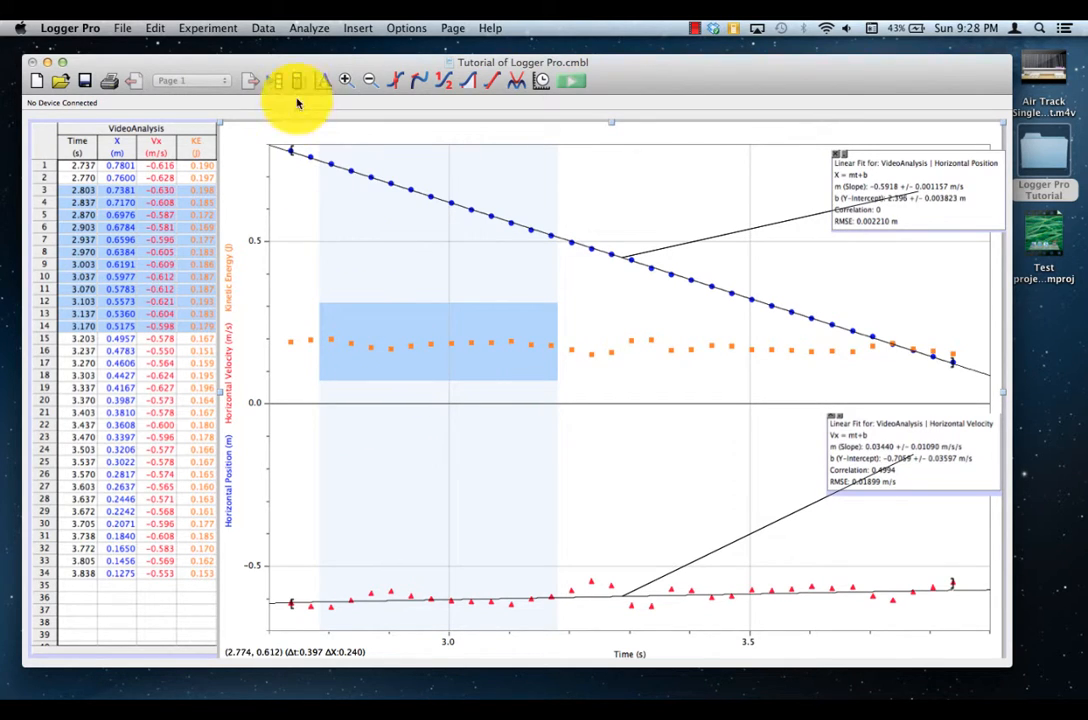
pyautogui.click(303, 29)
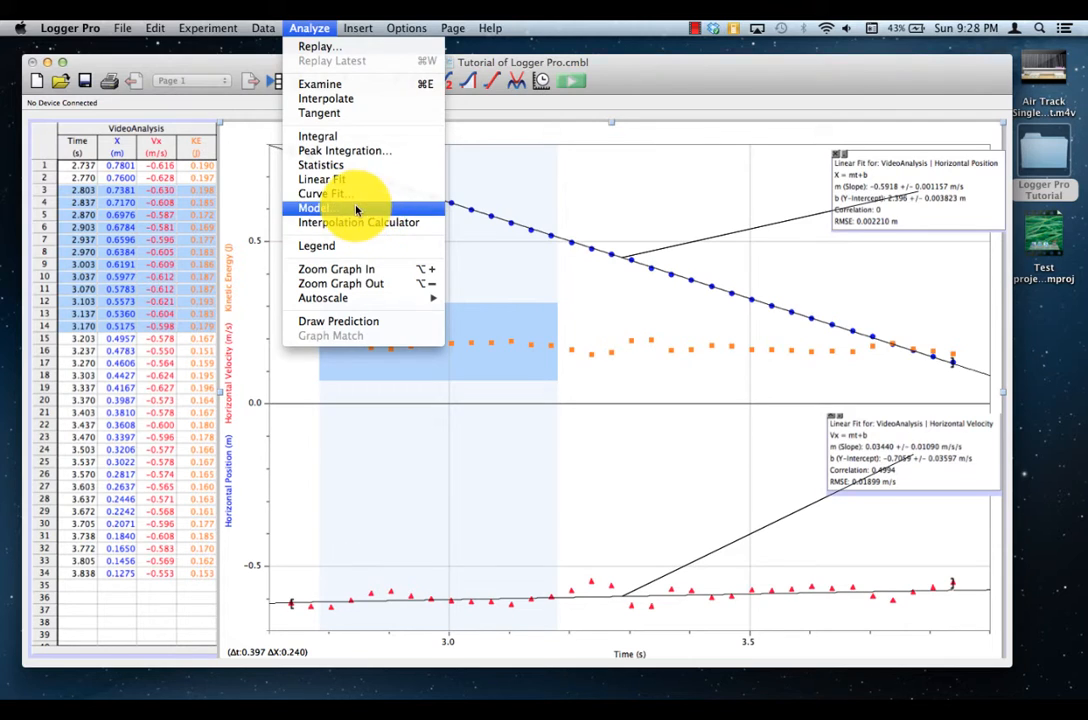
pyautogui.click(357, 195)
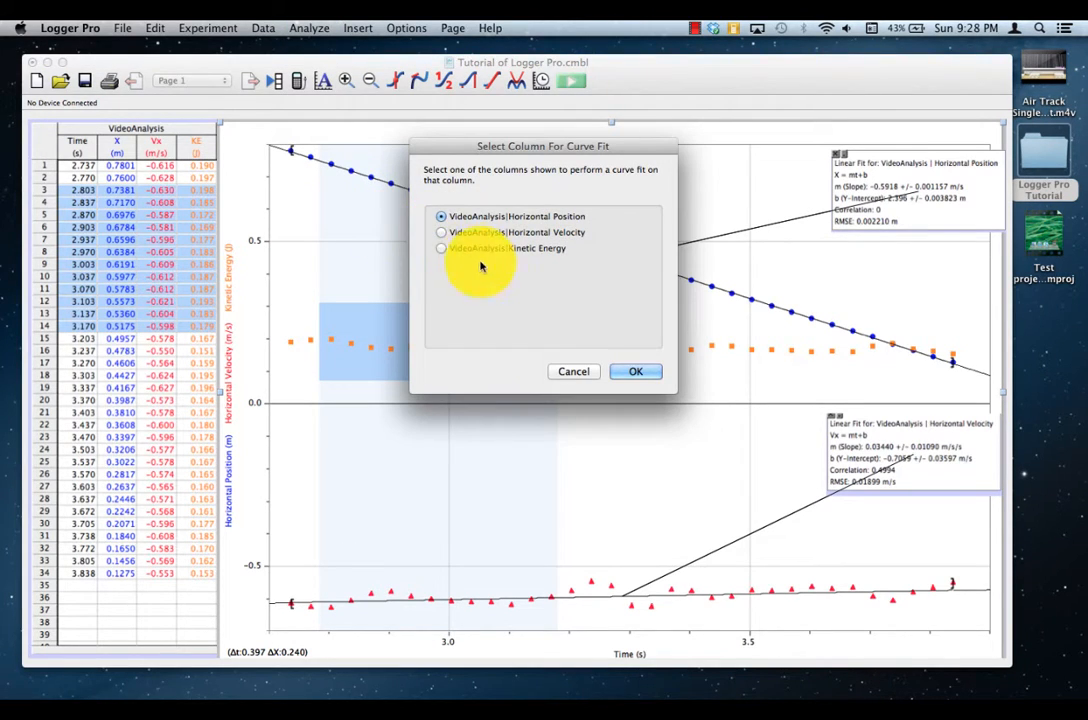
pyautogui.click(441, 249)
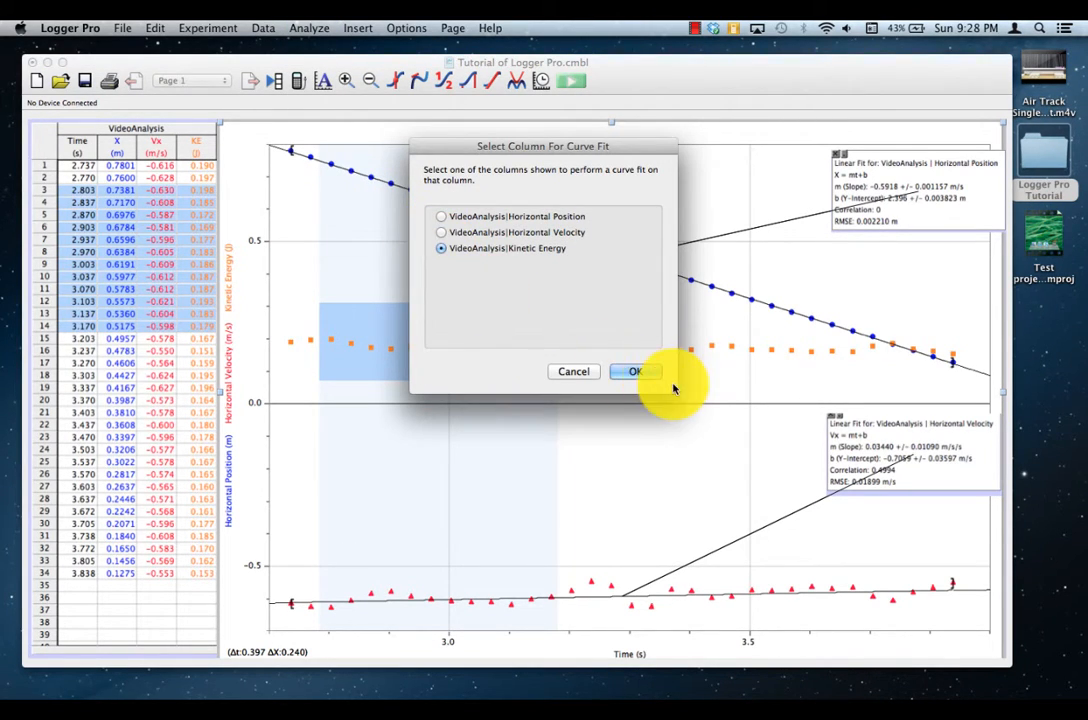
pyautogui.click(645, 376)
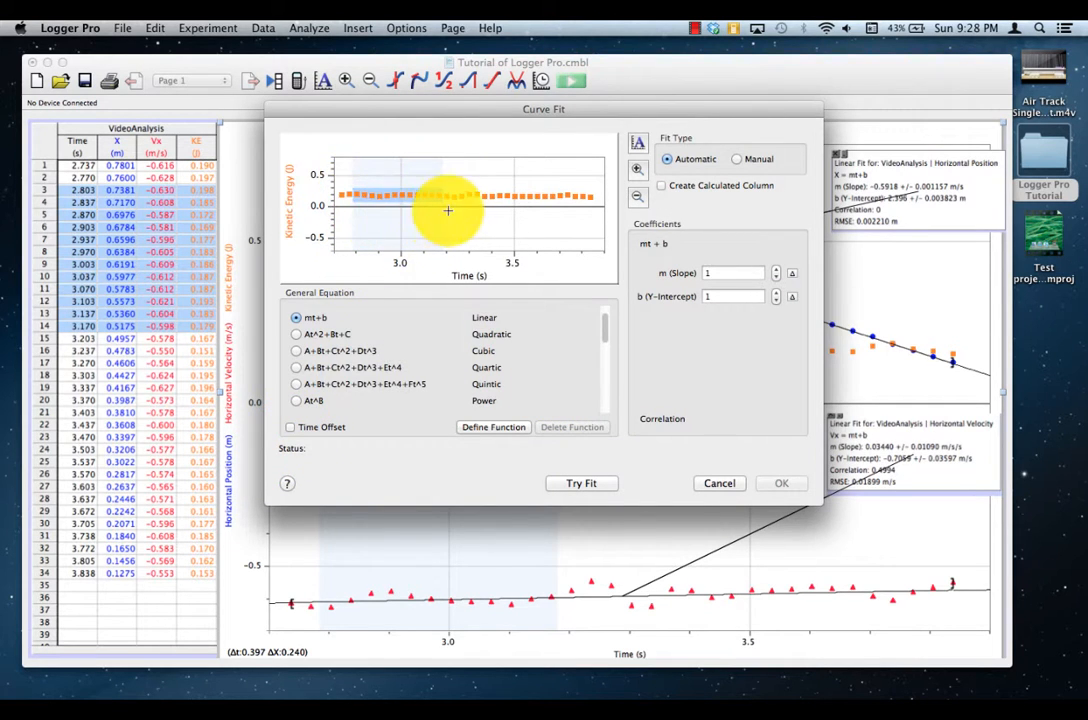
pyautogui.click(583, 485)
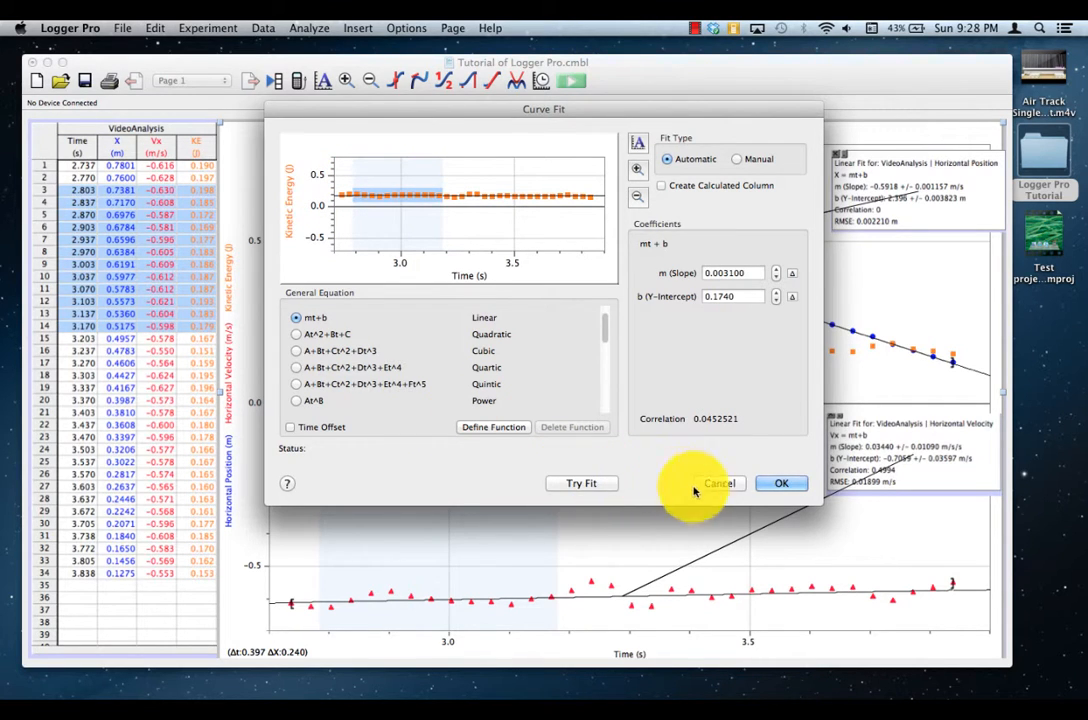
pyautogui.click(778, 484)
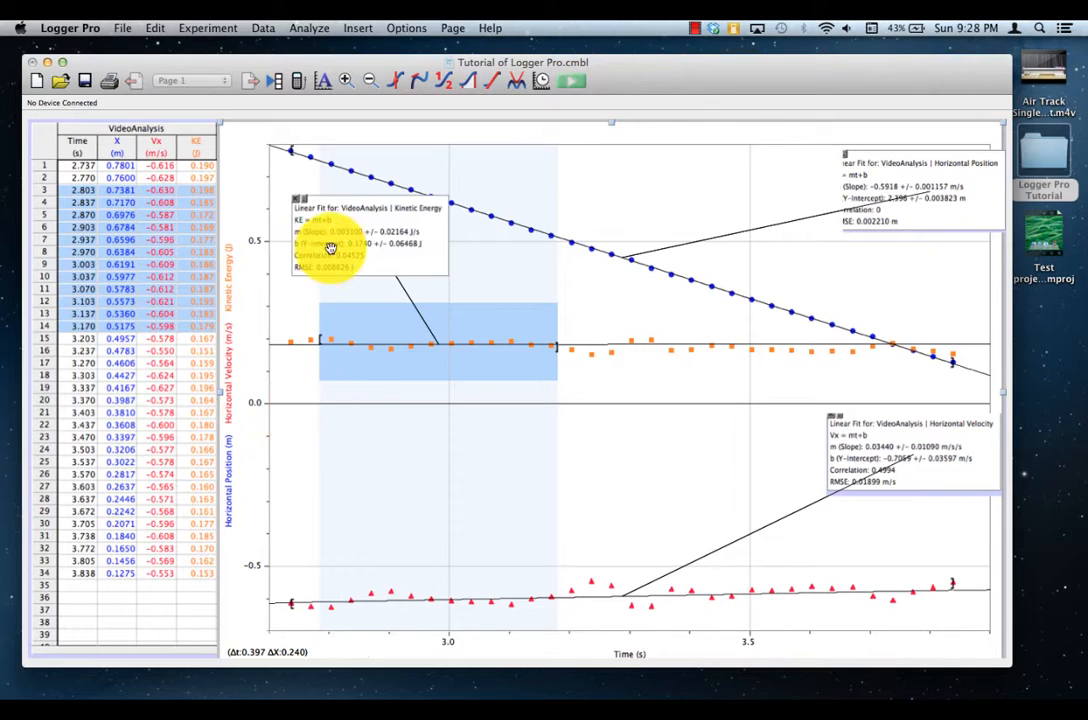
# Step: Clear the range selection and place the Kinetic Energy fit results box in the empty area between the kinetic energy and velocity points
pyautogui.moveTo(406, 440); pyautogui.dragTo(401, 510)
pyautogui.click(619, 472)
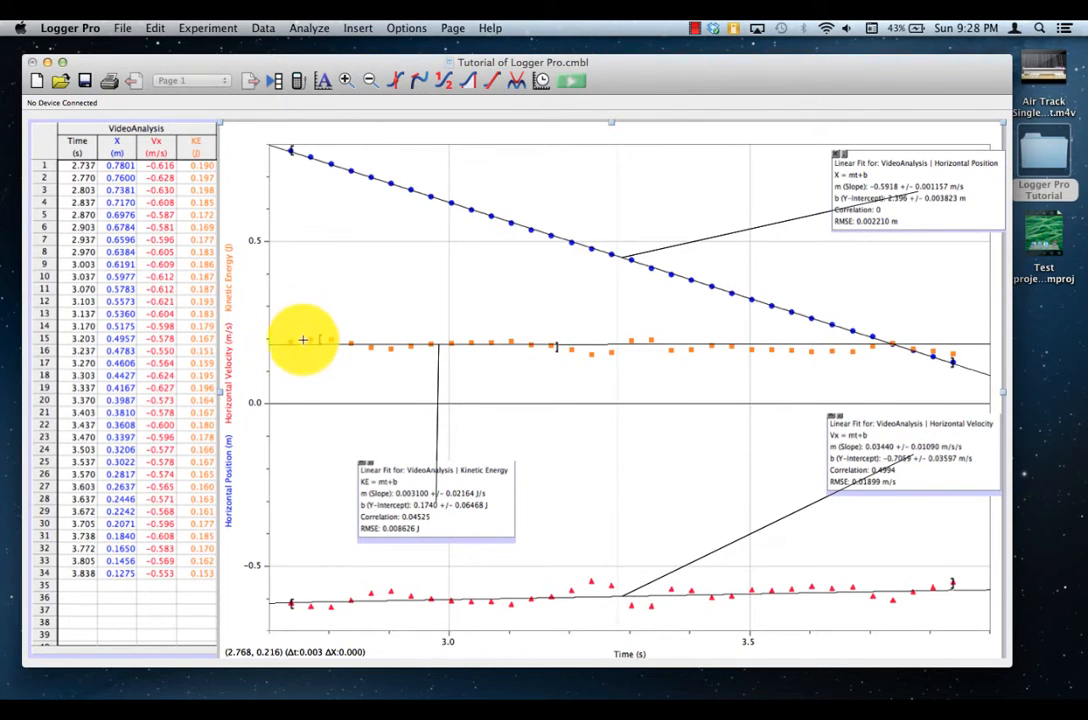
pyautogui.moveTo(490, 495); pyautogui.dragTo(546, 458)
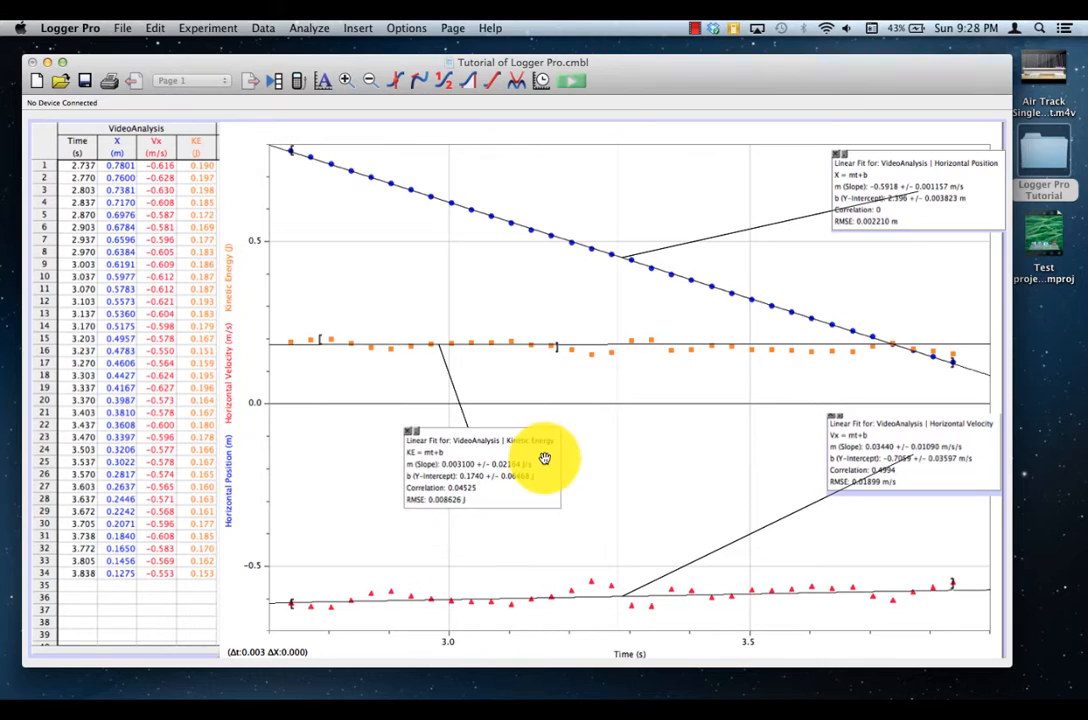